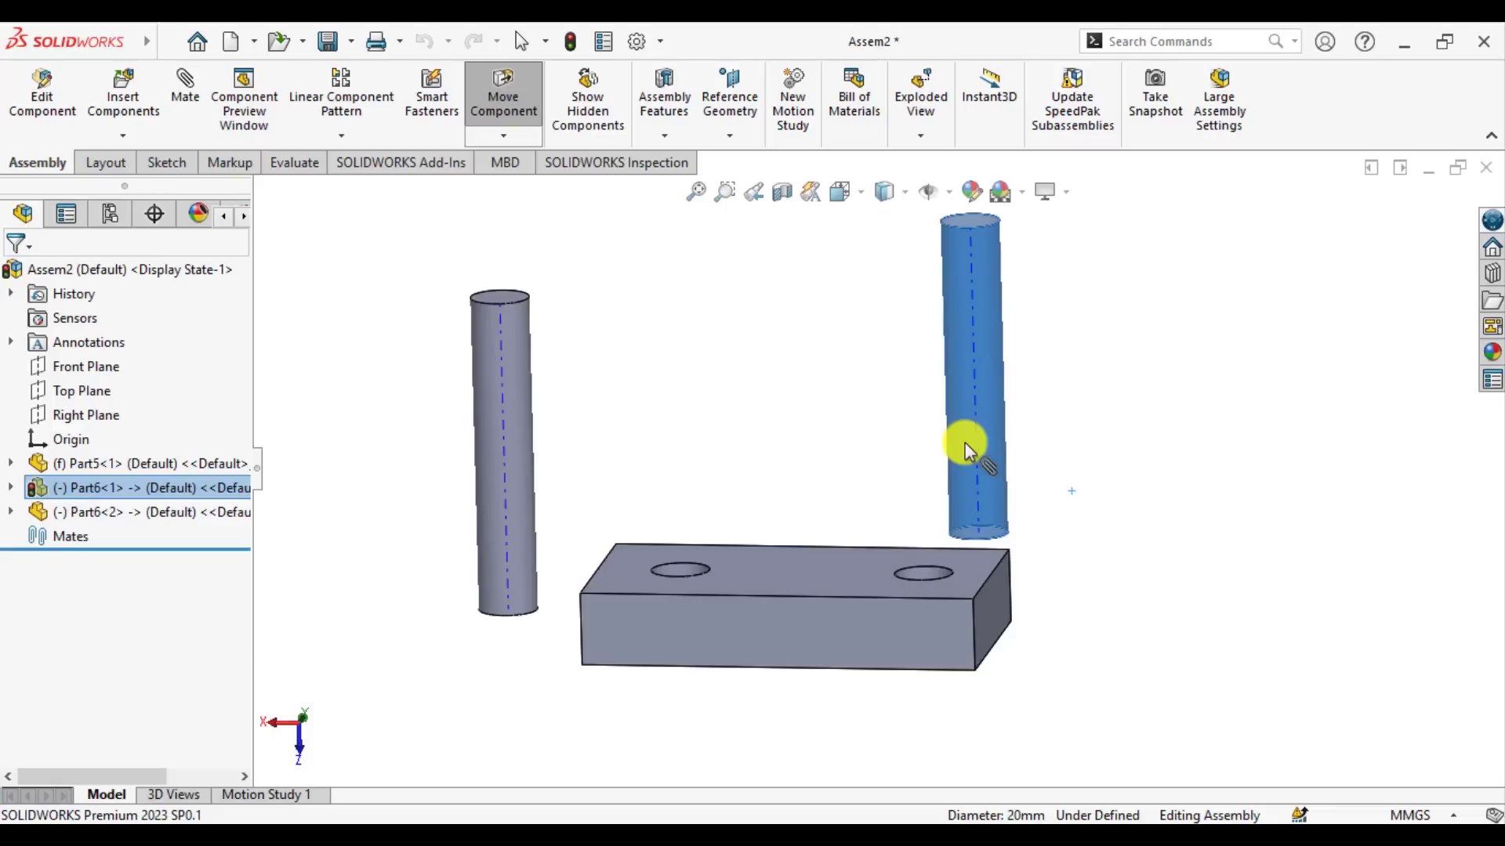
# Step: Add a concentric SmartMate between the cylindrical face of pin Part6<1> and the block hole nearest to it
pyautogui.moveTo(965, 443); pyautogui.dragTo(915, 571)
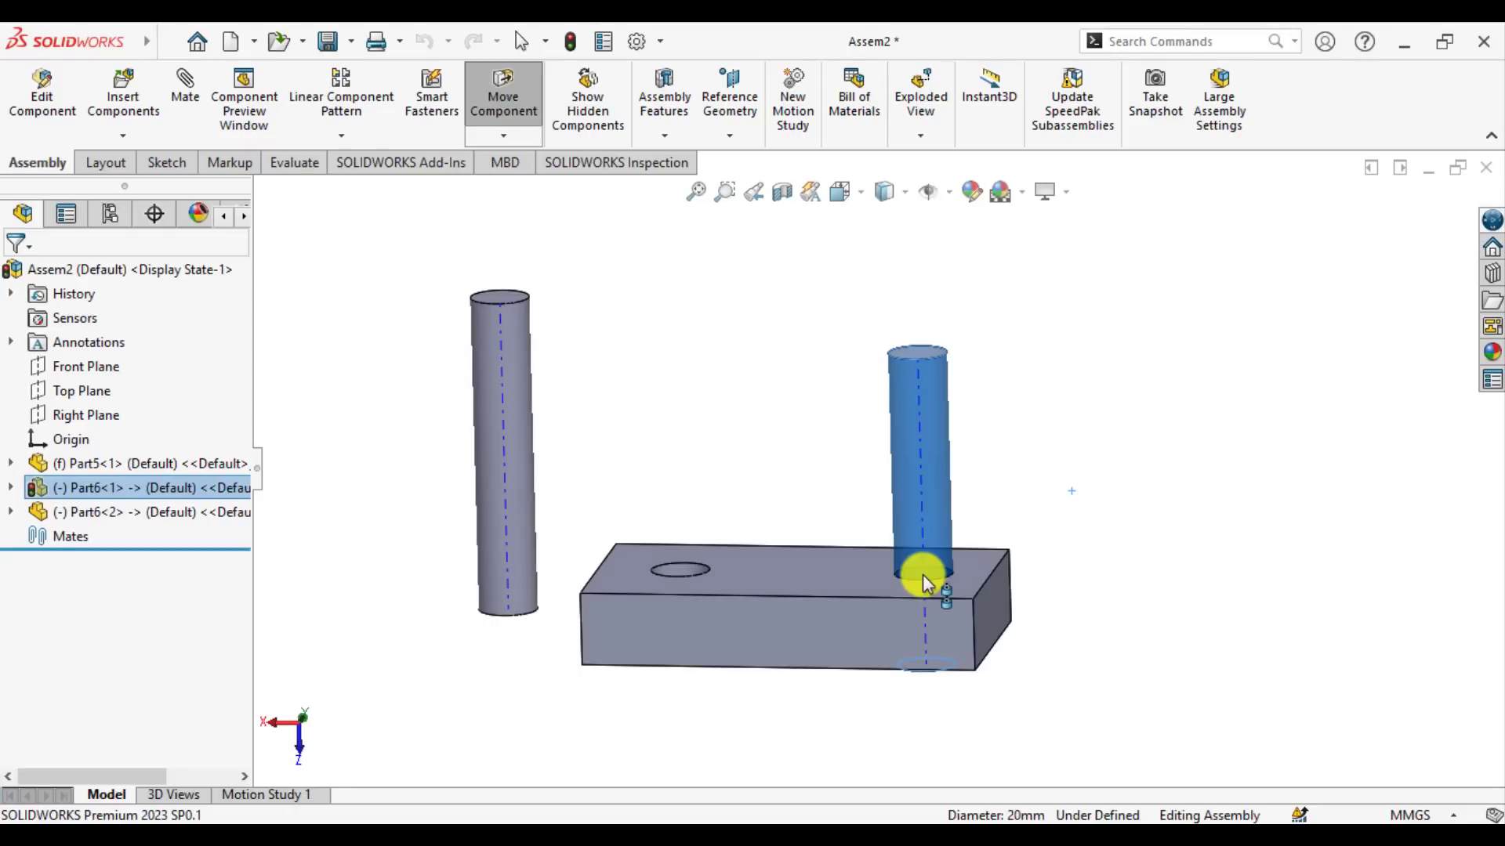
pyautogui.click(923, 575)
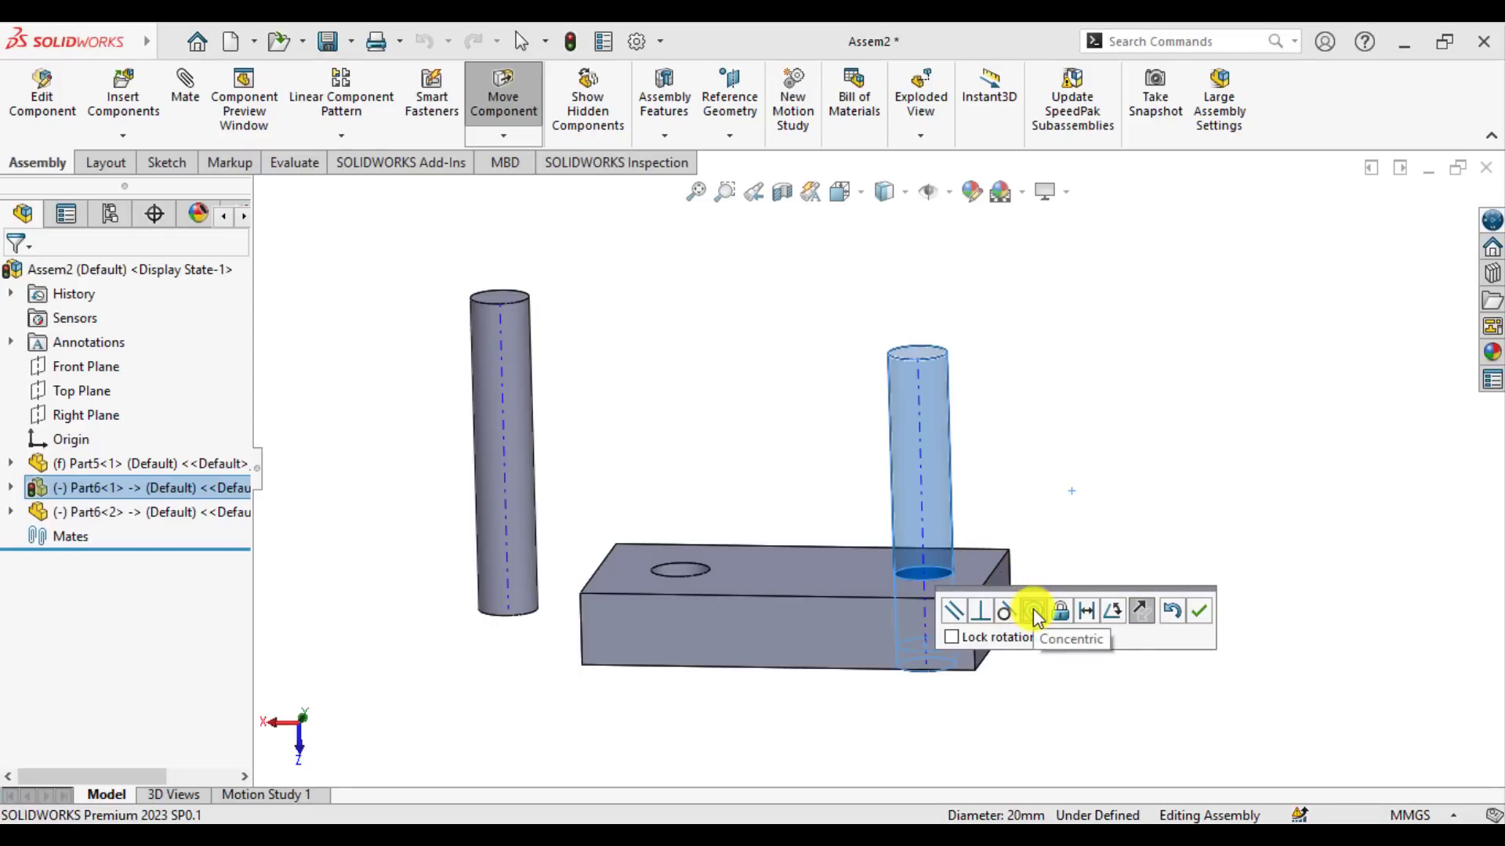
pyautogui.click(1199, 610)
pyautogui.click(1172, 504)
# Step: Add a coincident SmartMate between the lower end face of pin Part6<1> and the underside of the block
pyautogui.moveTo(1045, 658); pyautogui.dragTo(871, 440, button='middle')
pyautogui.scroll(2, 866, 310)
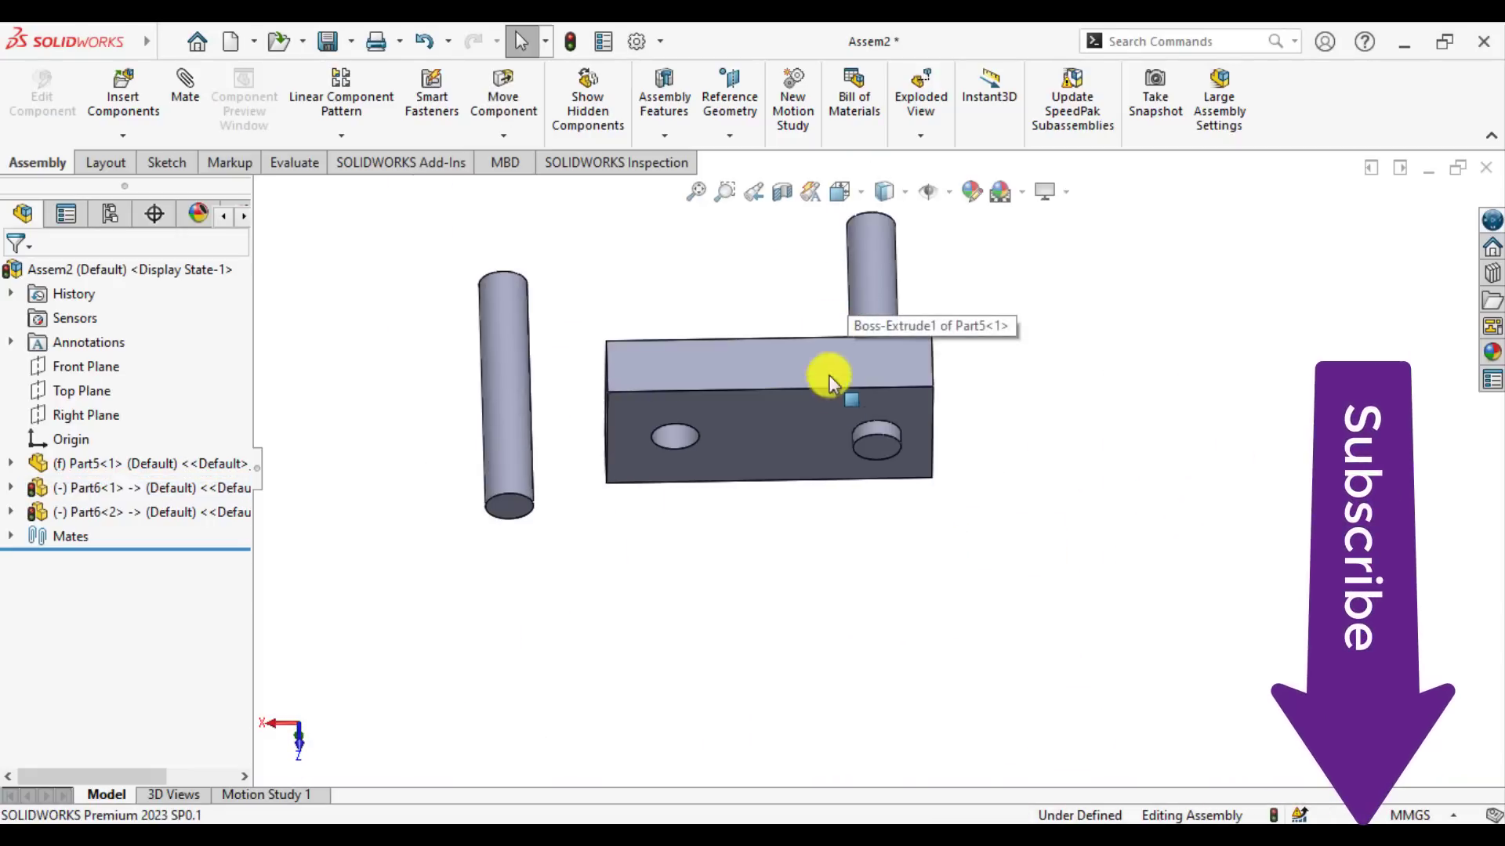
pyautogui.scroll(-5, 851, 426)
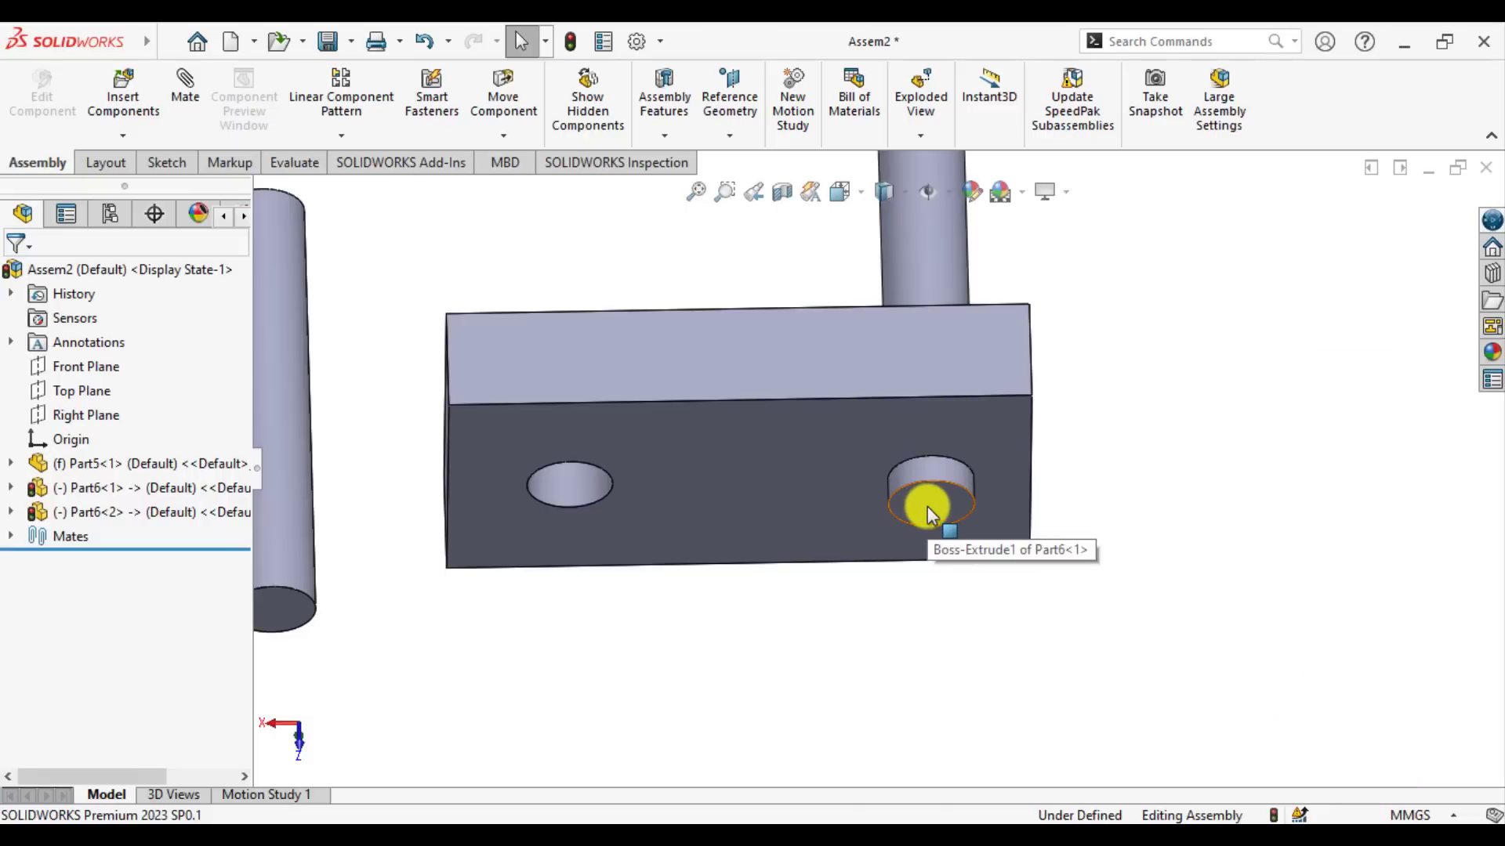
pyautogui.click(1170, 512)
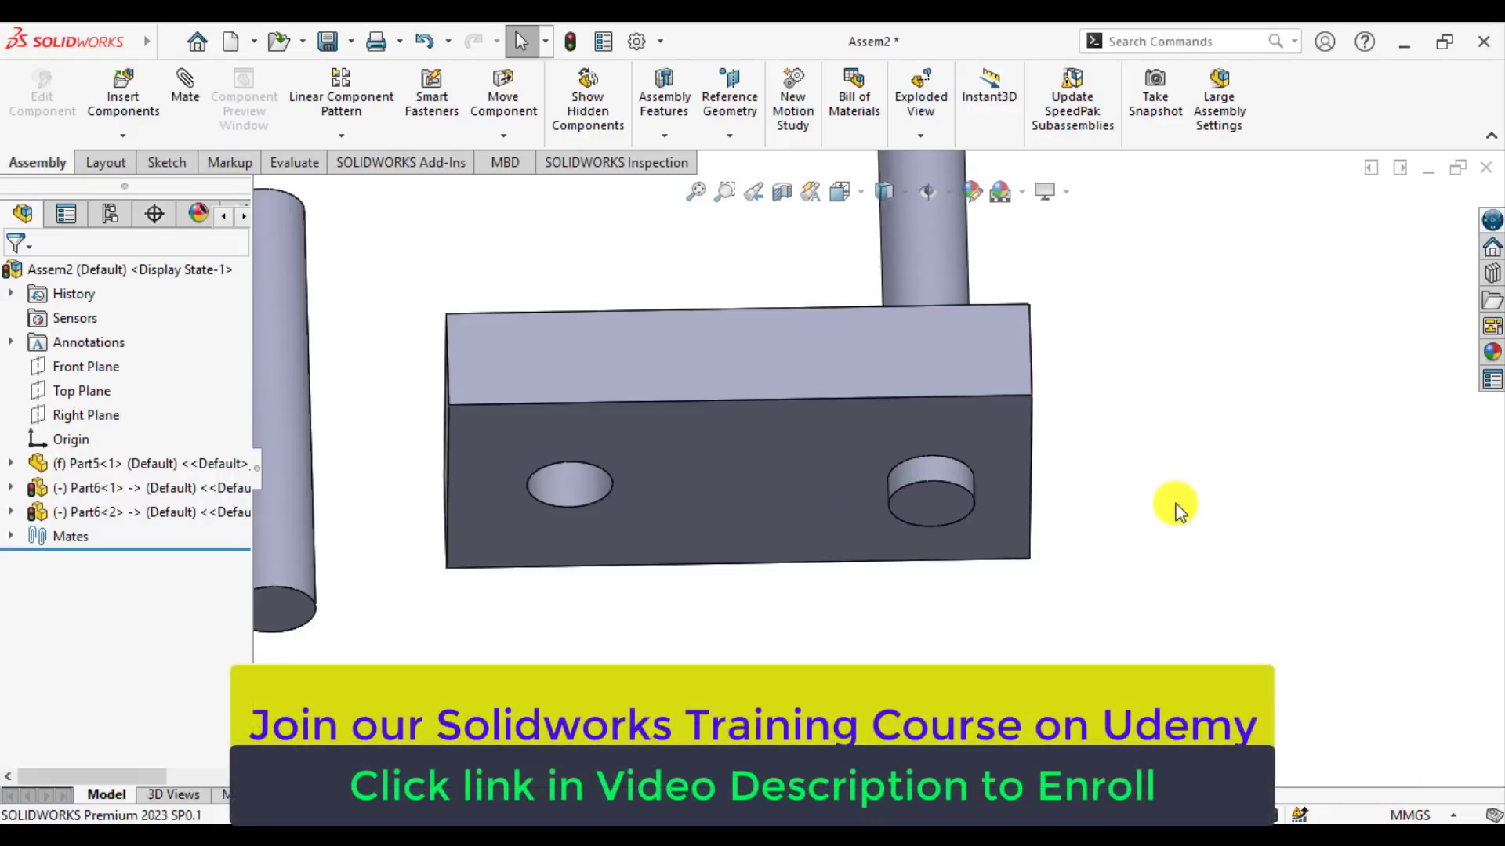
pyautogui.click(930, 515)
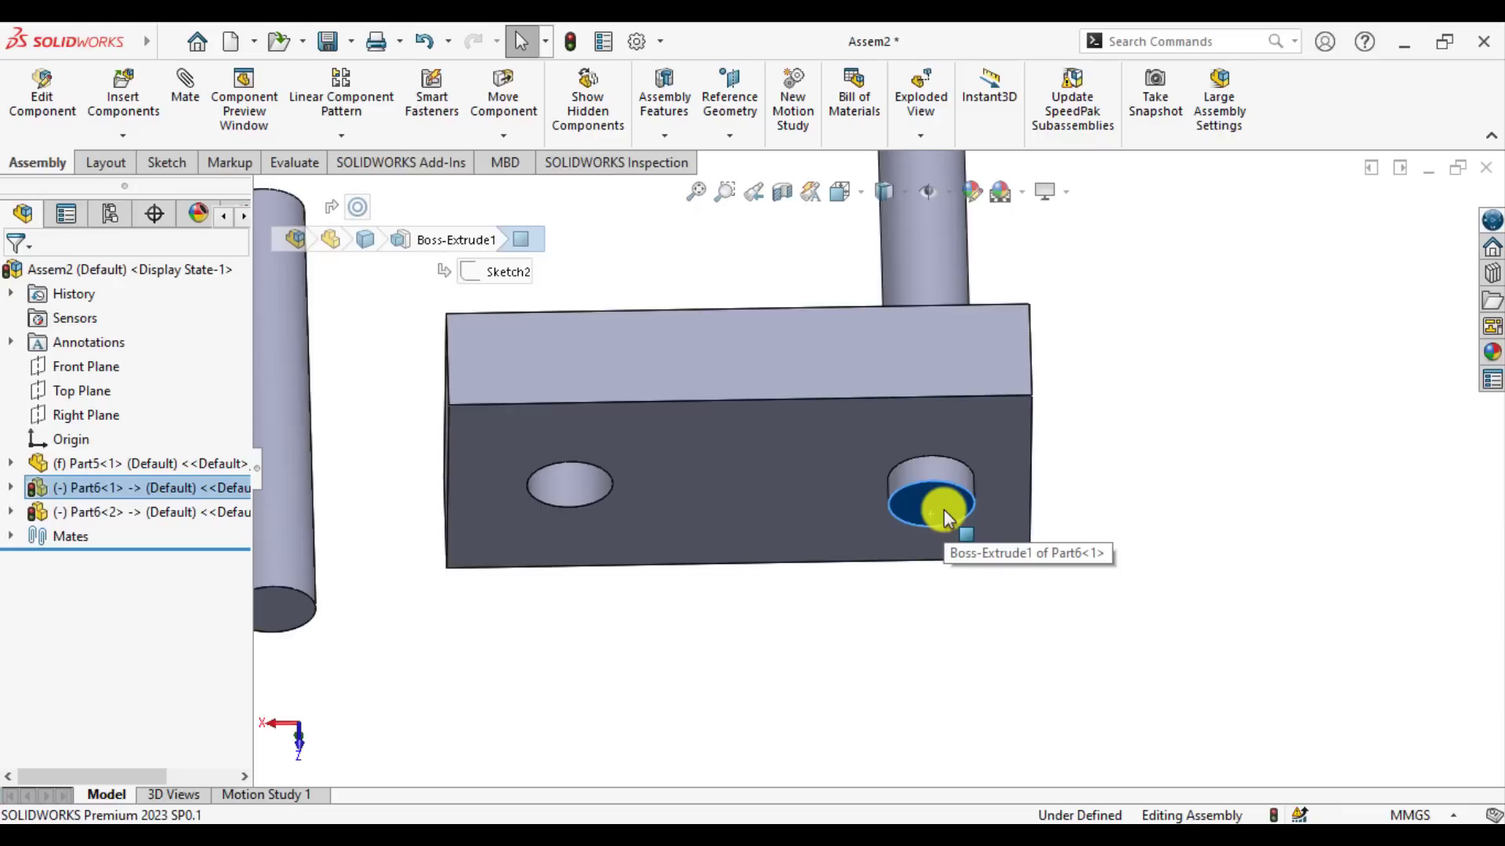
pyautogui.moveTo(943, 509); pyautogui.dragTo(954, 594)
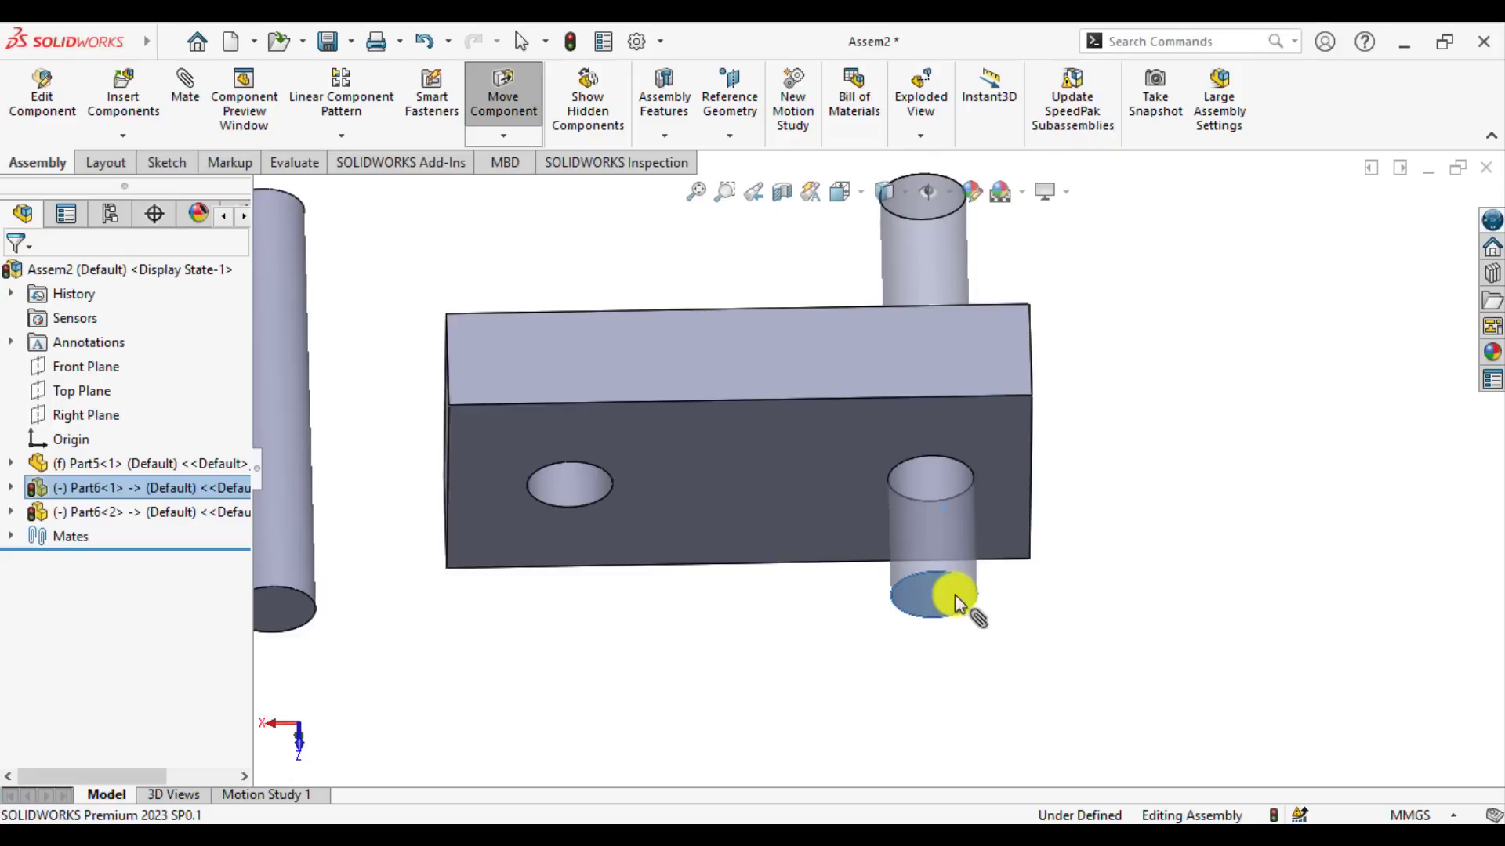
pyautogui.moveTo(954, 594); pyautogui.dragTo(952, 556)
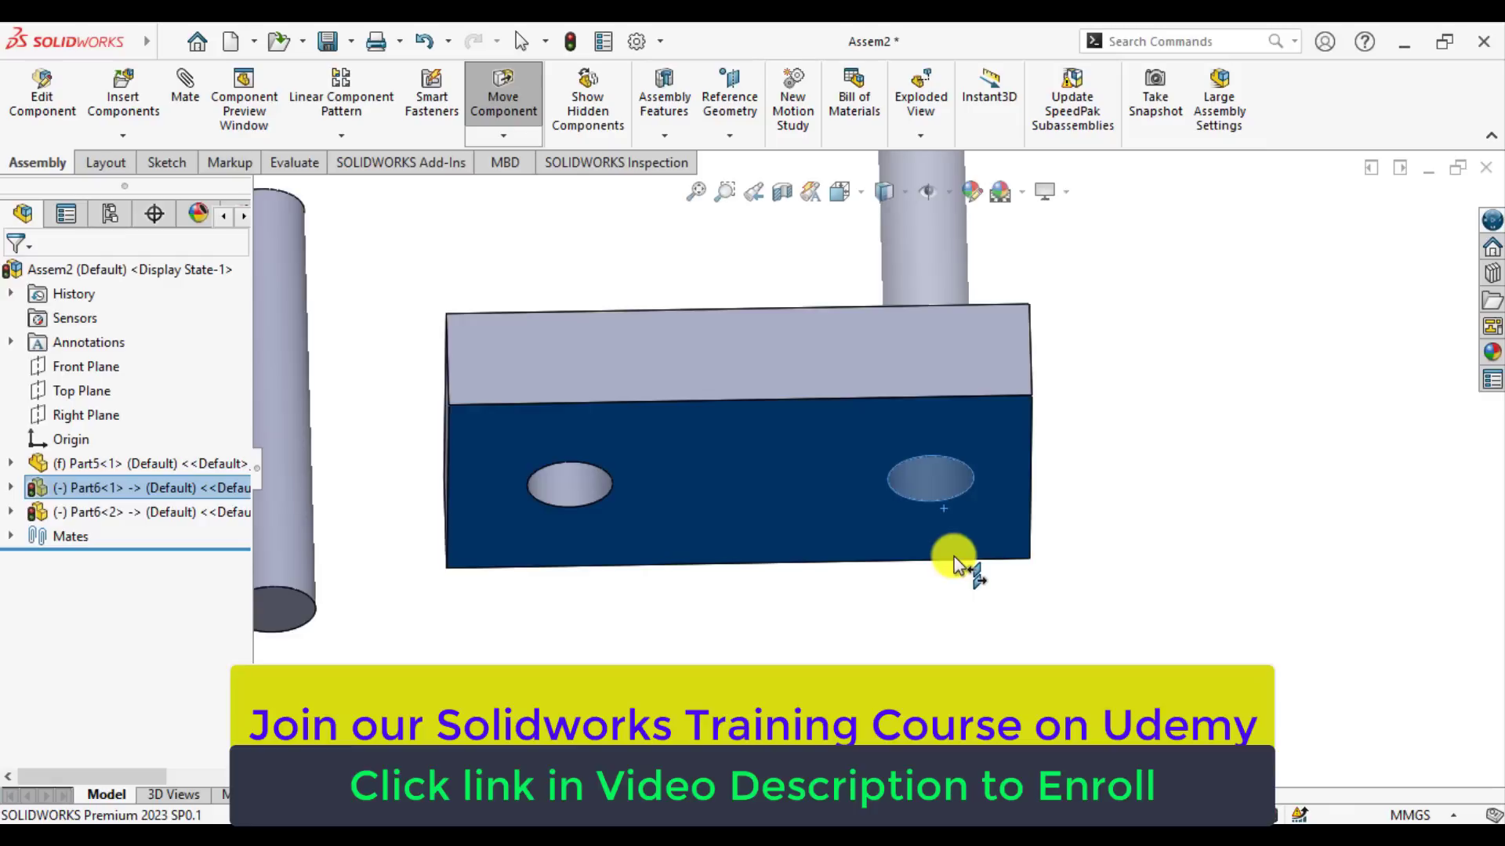
pyautogui.moveTo(954, 558); pyautogui.dragTo(953, 557)
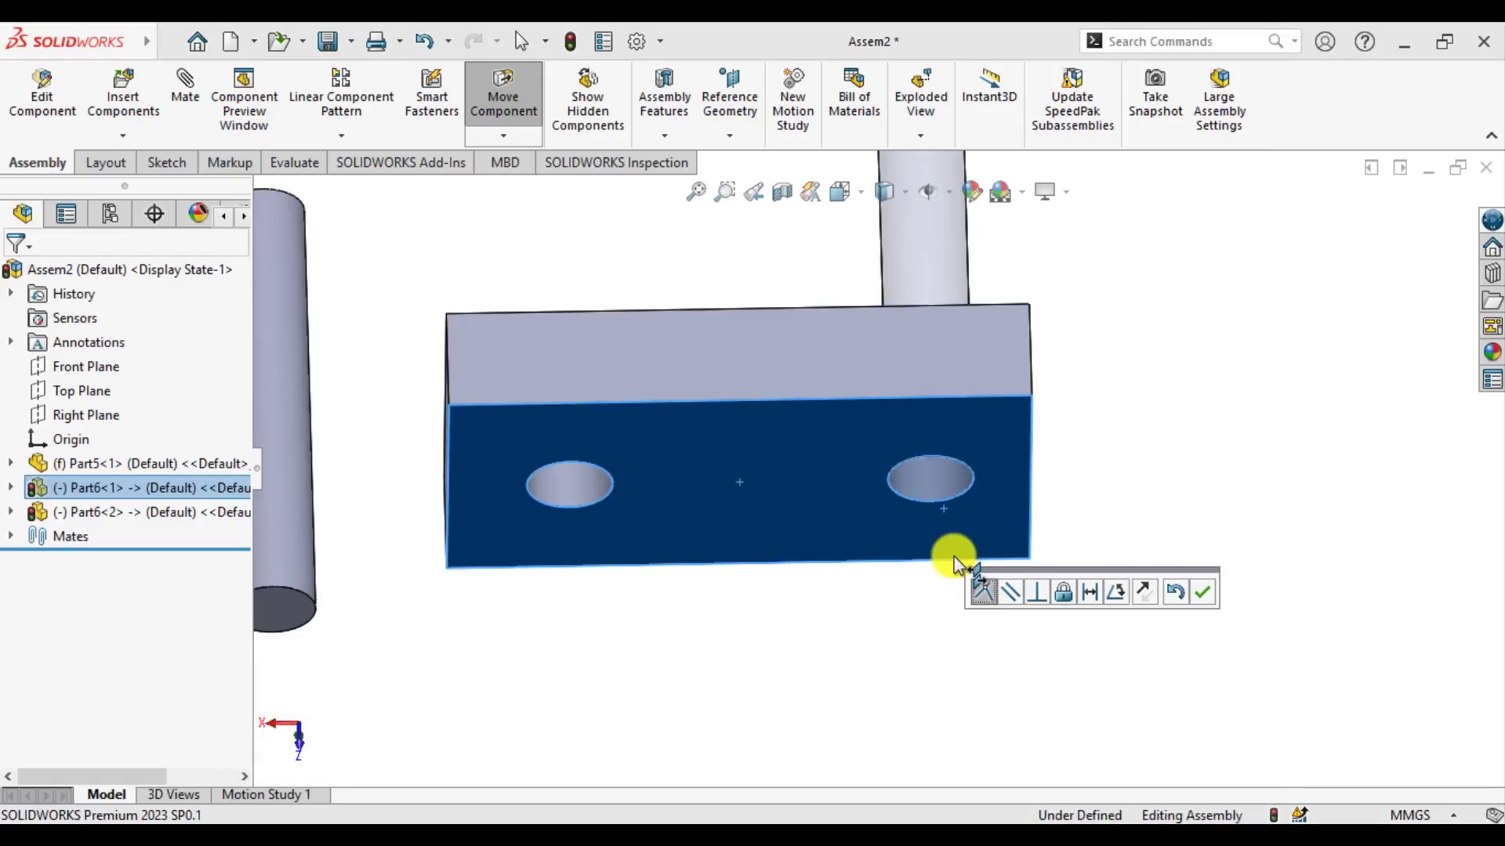
pyautogui.click(984, 593)
pyautogui.click(1209, 591)
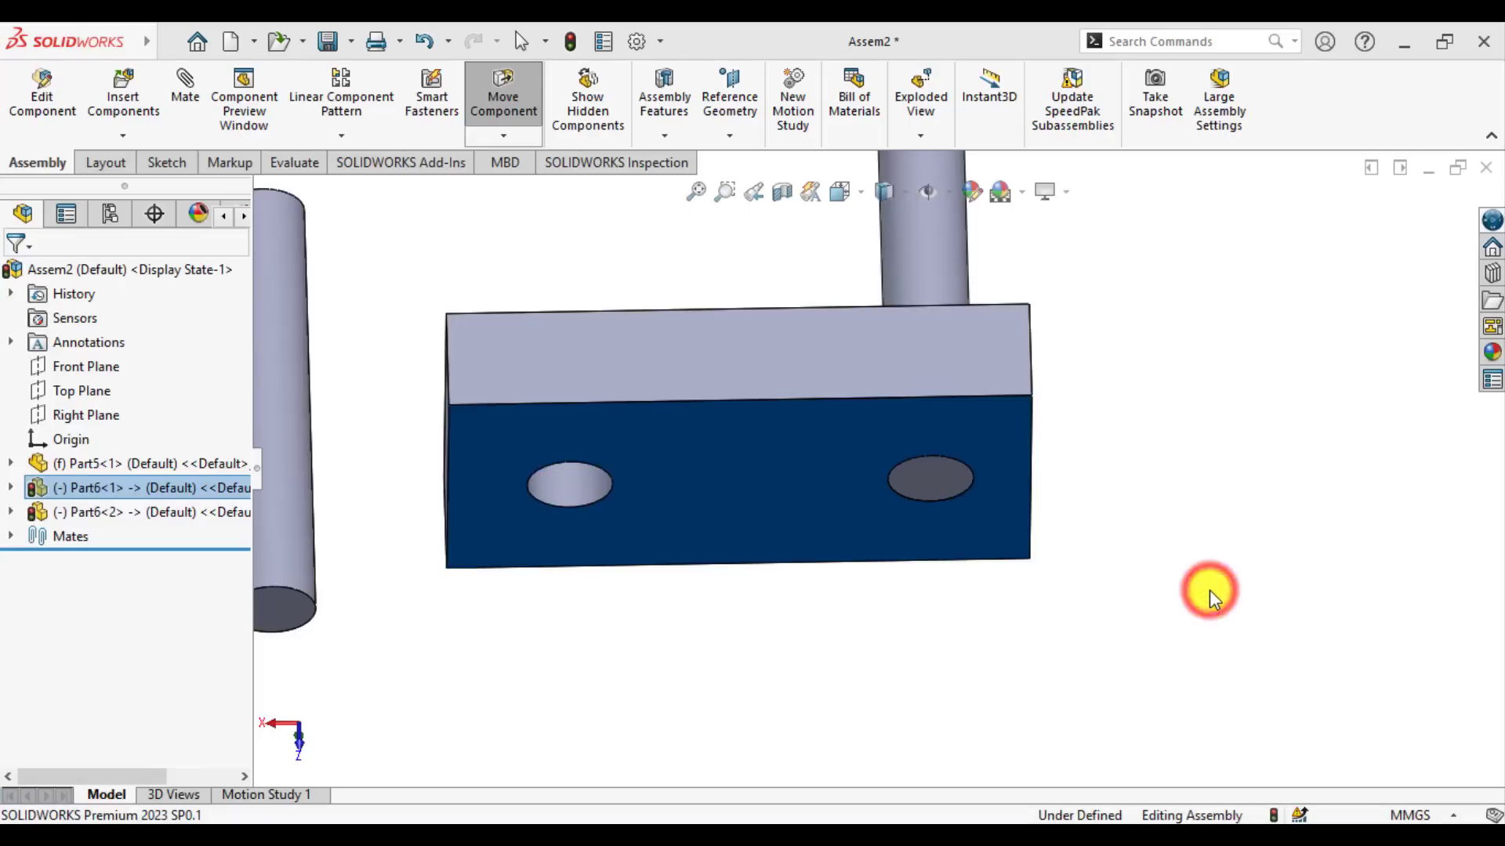
pyautogui.click(1238, 579)
# Step: Add a concentric SmartMate between the cylindrical face of pin Part6<2> and the block's remaining empty hole
pyautogui.scroll(-1, 1219, 574)
pyautogui.scroll(5, 1134, 535)
pyautogui.scroll(2, 1138, 541)
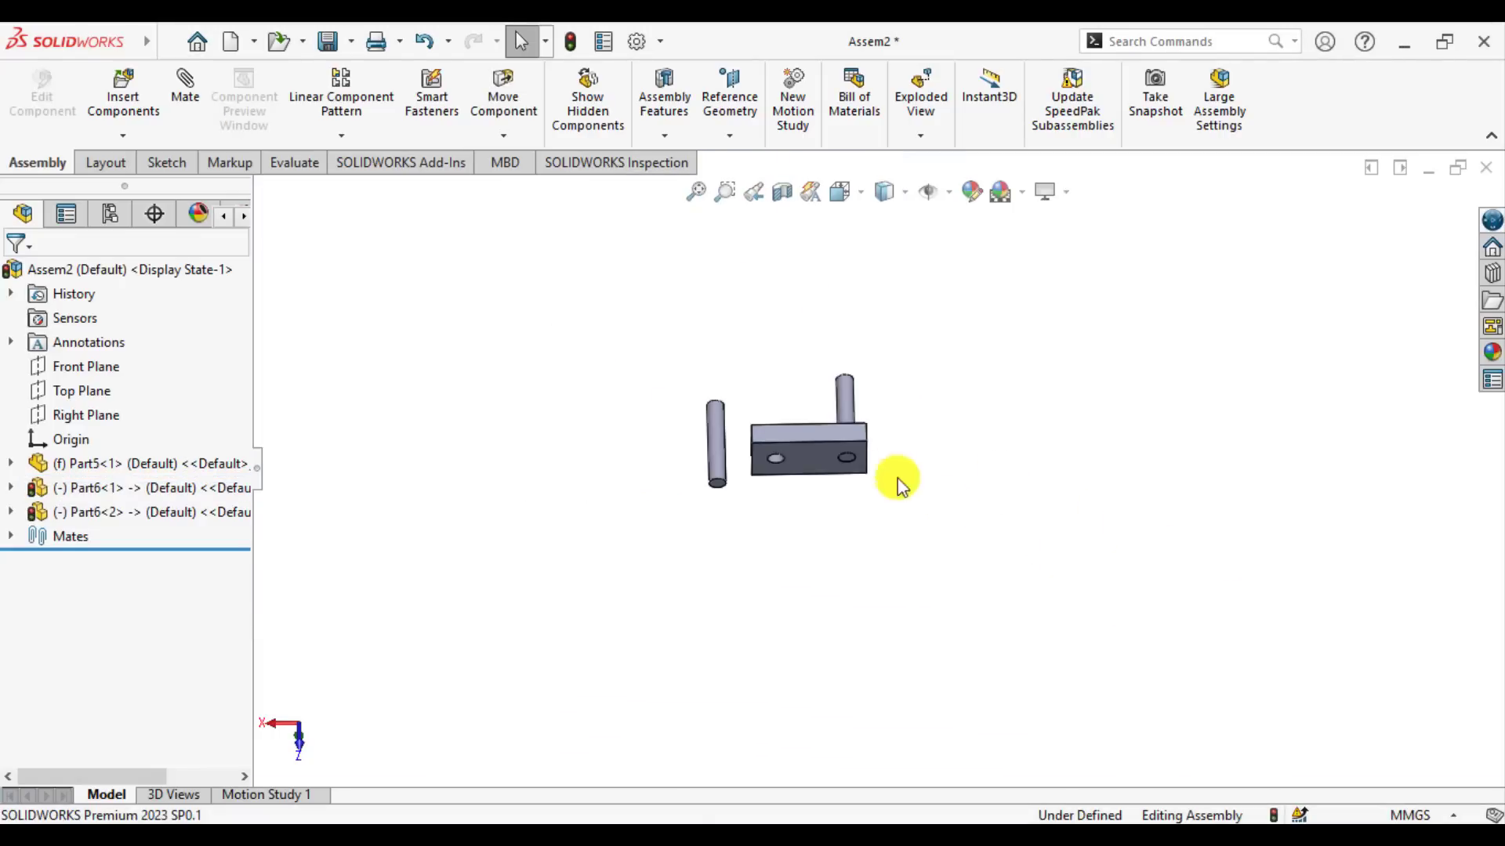
pyautogui.moveTo(900, 480); pyautogui.dragTo(784, 445, button='middle')
pyautogui.scroll(-3, 760, 467)
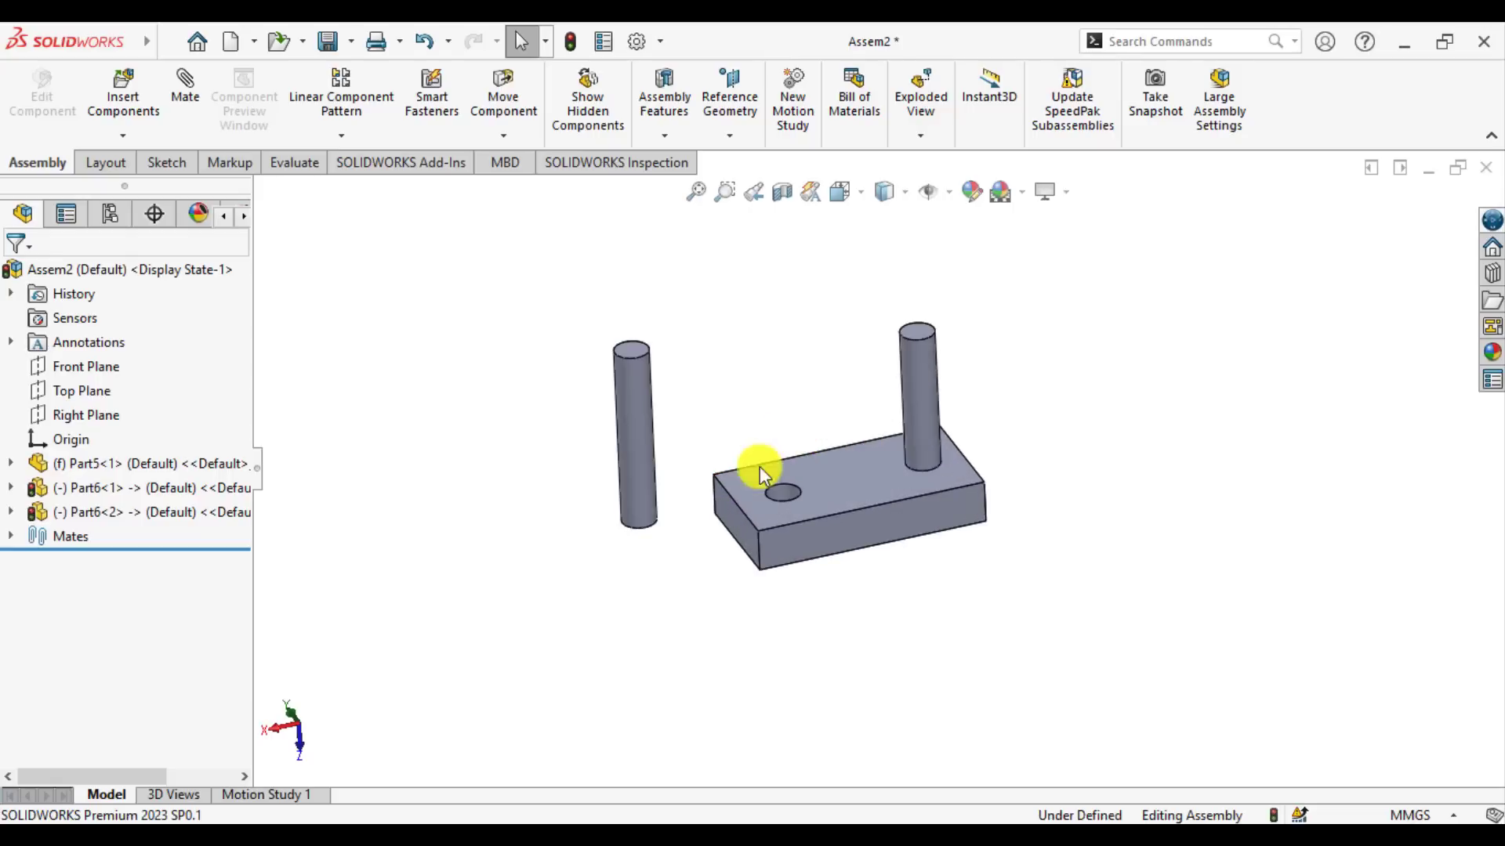
pyautogui.scroll(-4, 726, 403)
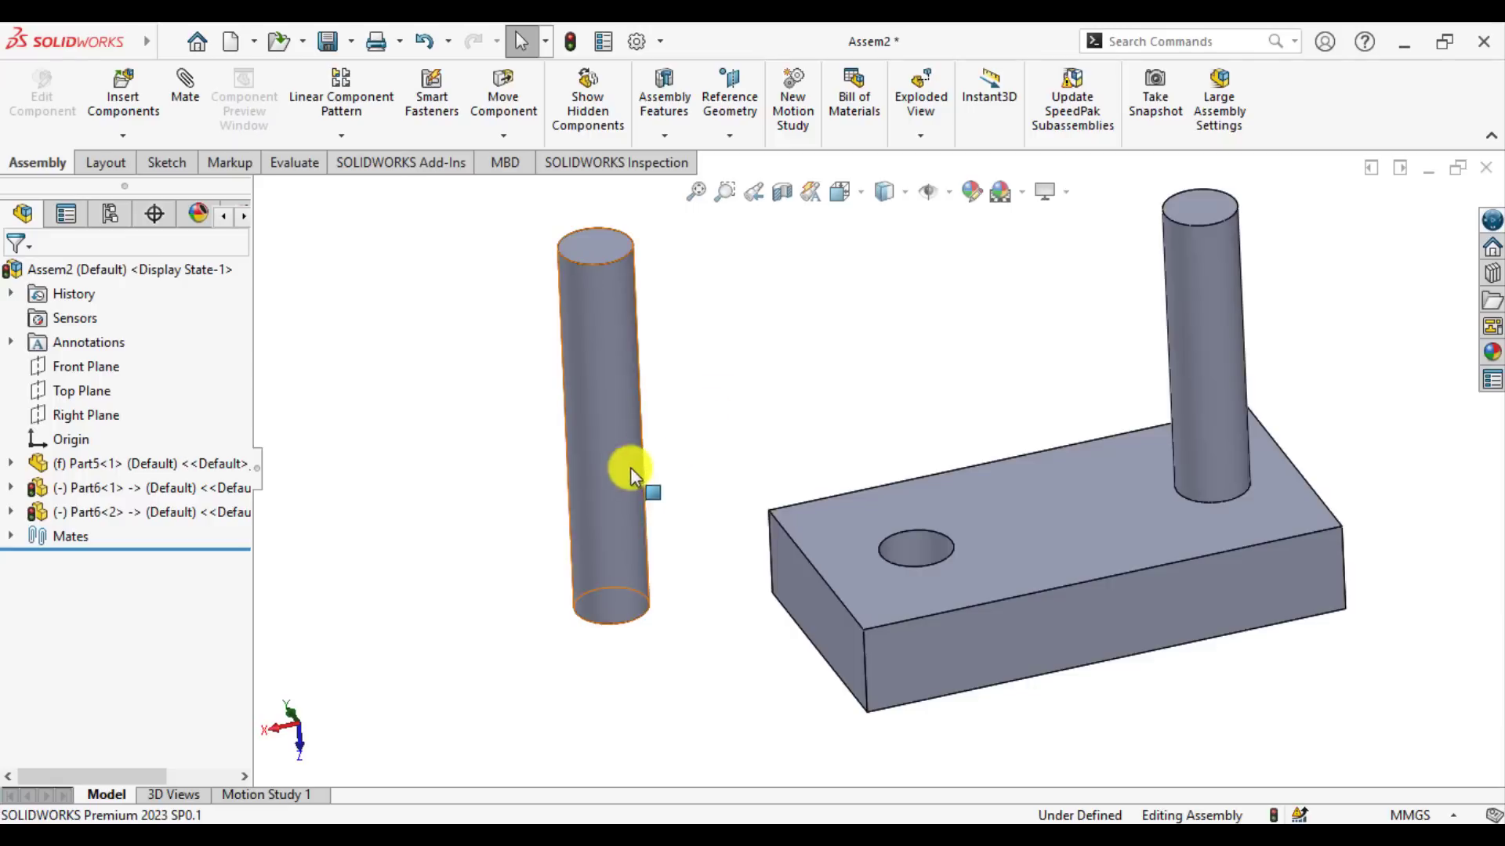
pyautogui.click(609, 527)
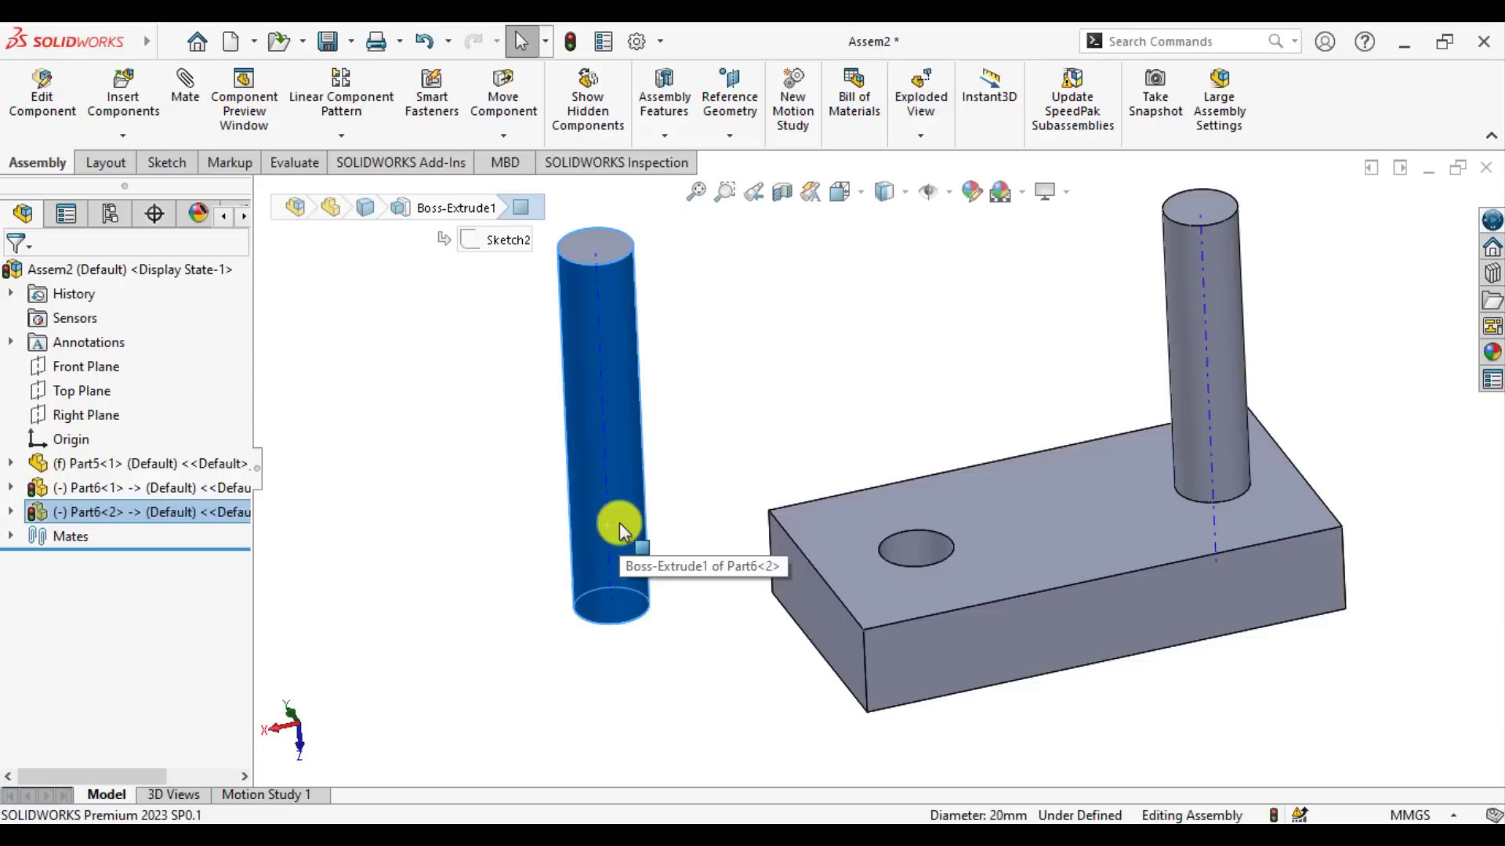
pyautogui.moveTo(622, 532); pyautogui.dragTo(924, 539)
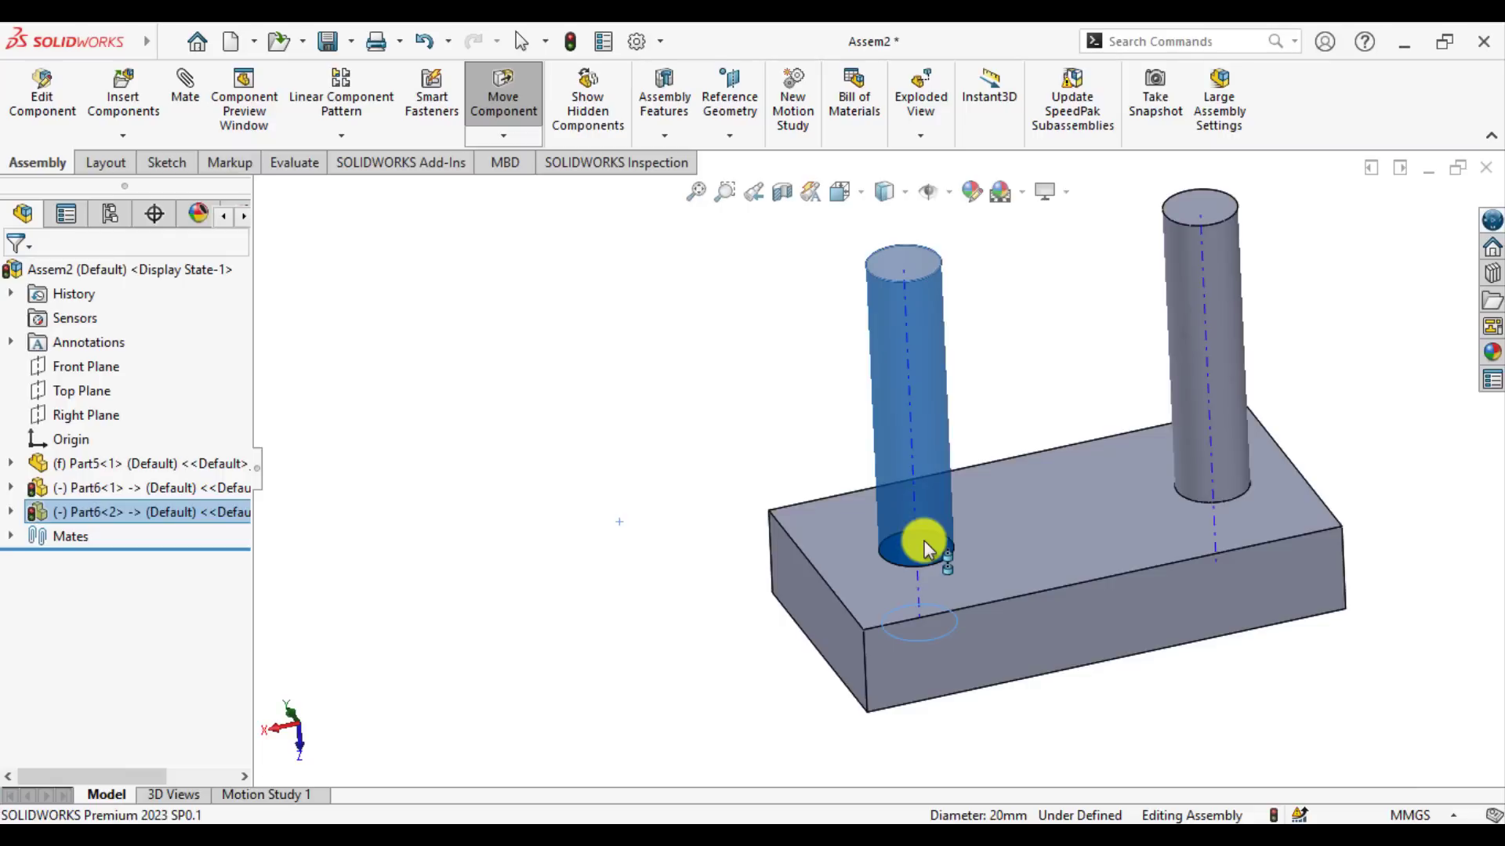
pyautogui.keyDown('alt'); pyautogui.moveTo(923, 539); pyautogui.dragTo(923, 539); pyautogui.keyUp('alt')
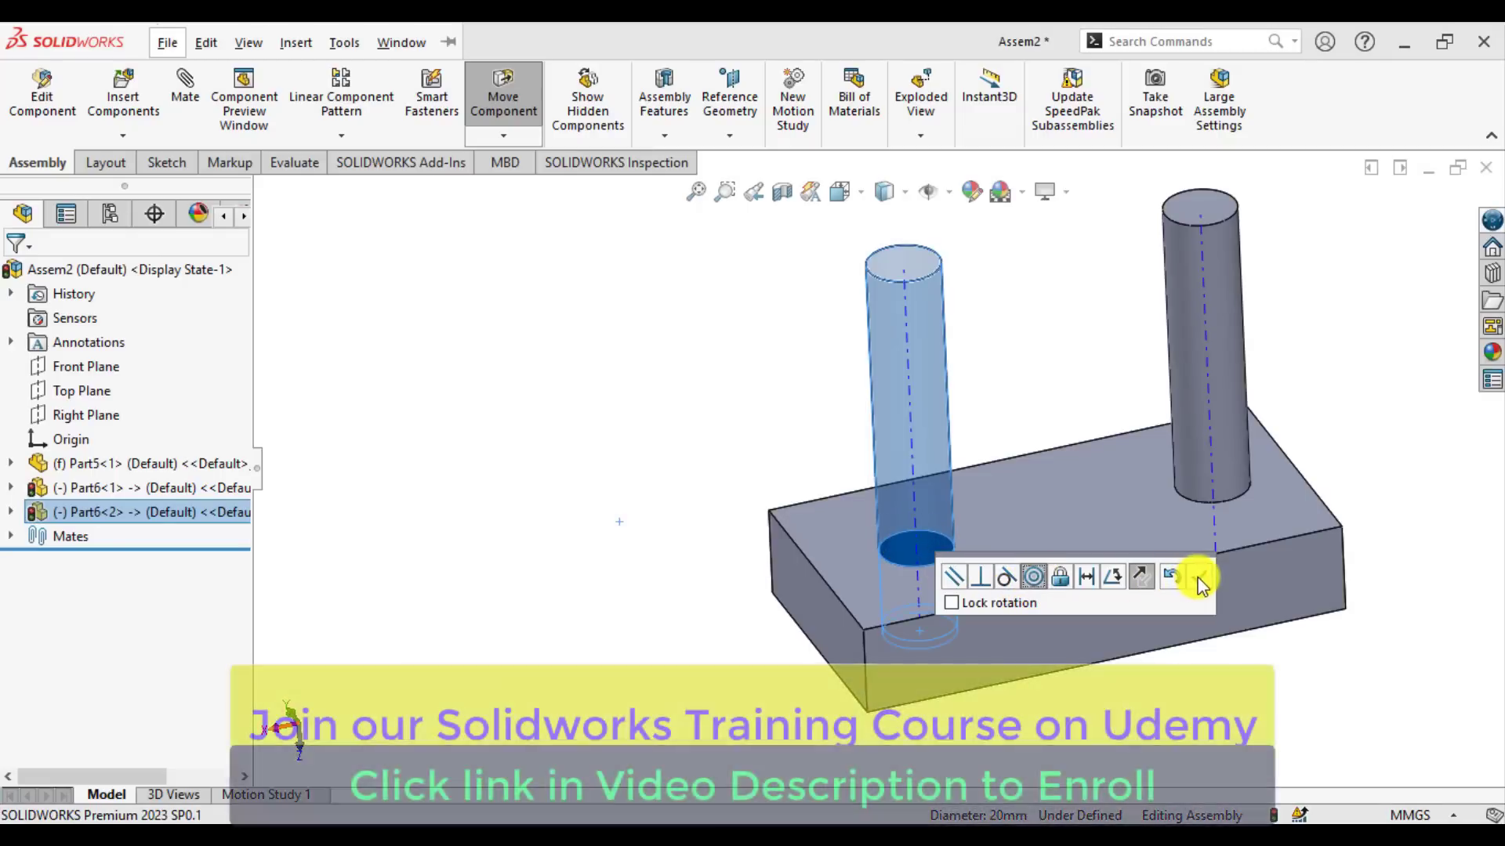
pyautogui.click(1199, 577)
pyautogui.click(669, 557)
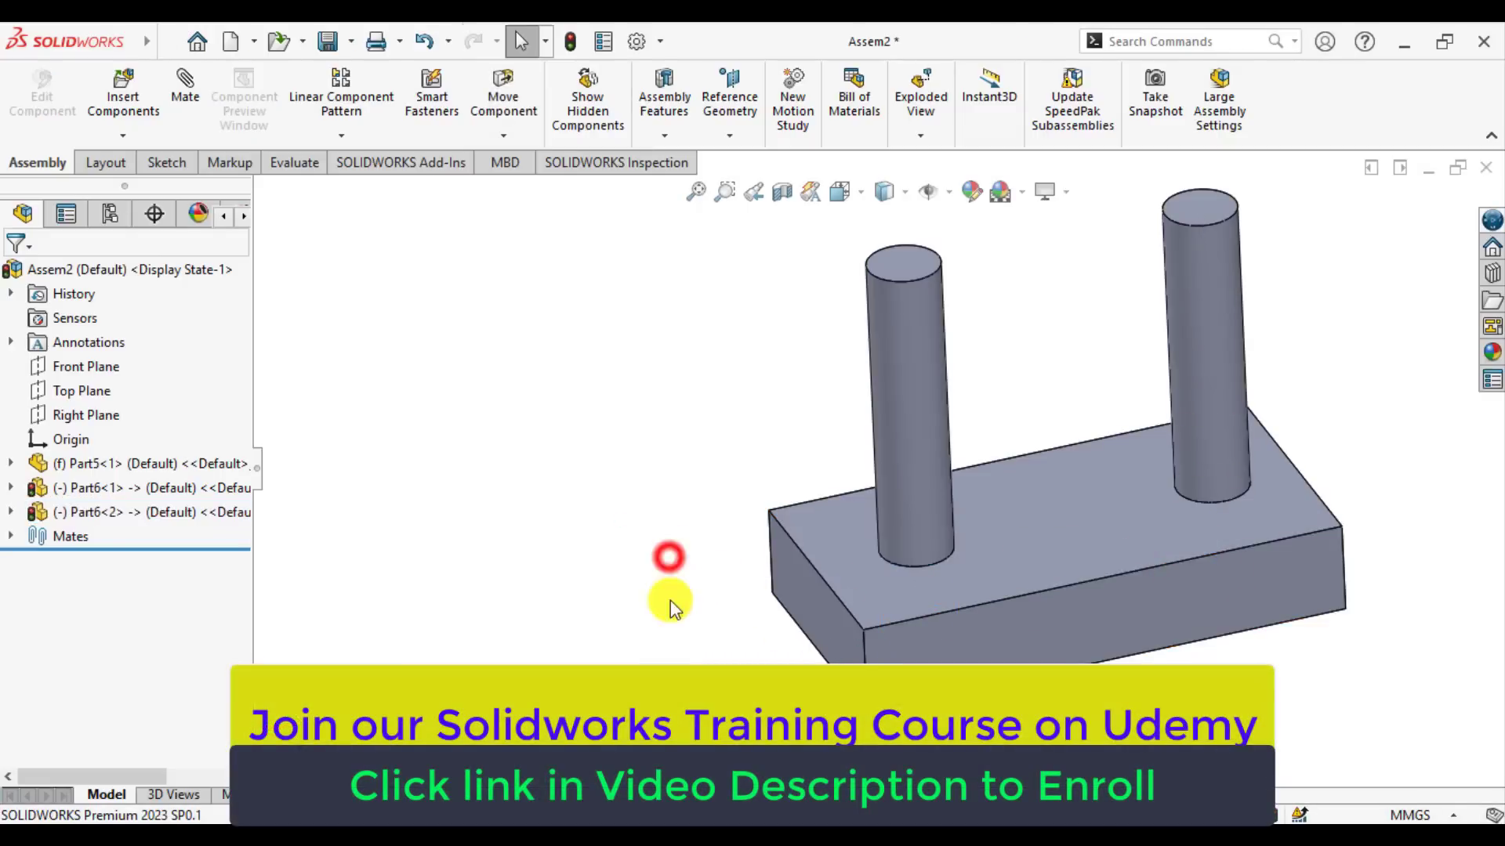
# Step: Slide pin Part6<2> down through its hole until its lower end projects well below the block's underside
pyautogui.moveTo(670, 552); pyautogui.dragTo(835, 553, button='middle')
pyautogui.scroll(-5, 904, 529)
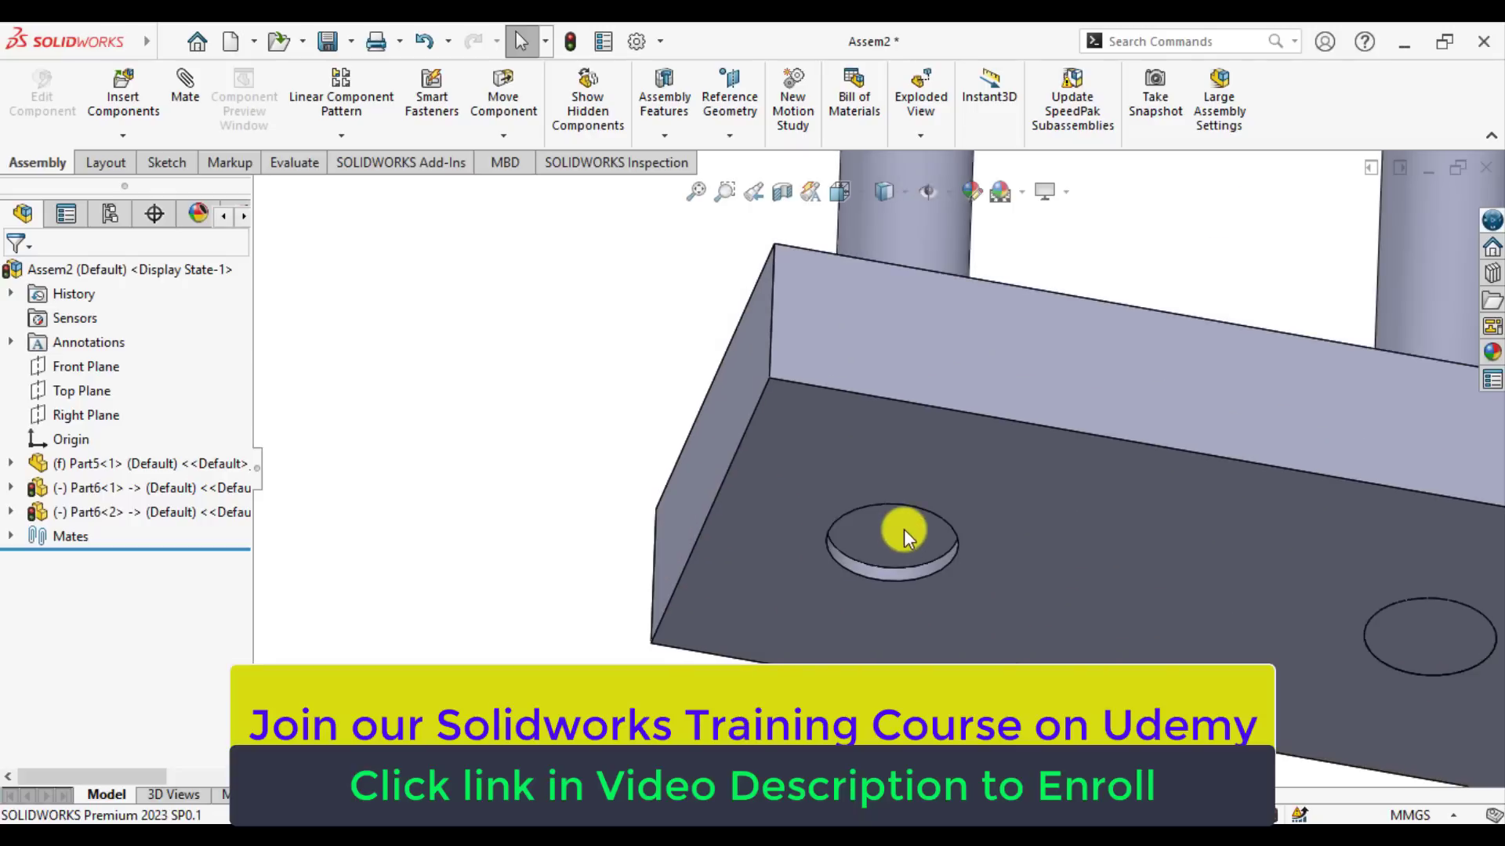
pyautogui.moveTo(909, 252); pyautogui.dragTo(880, 393)
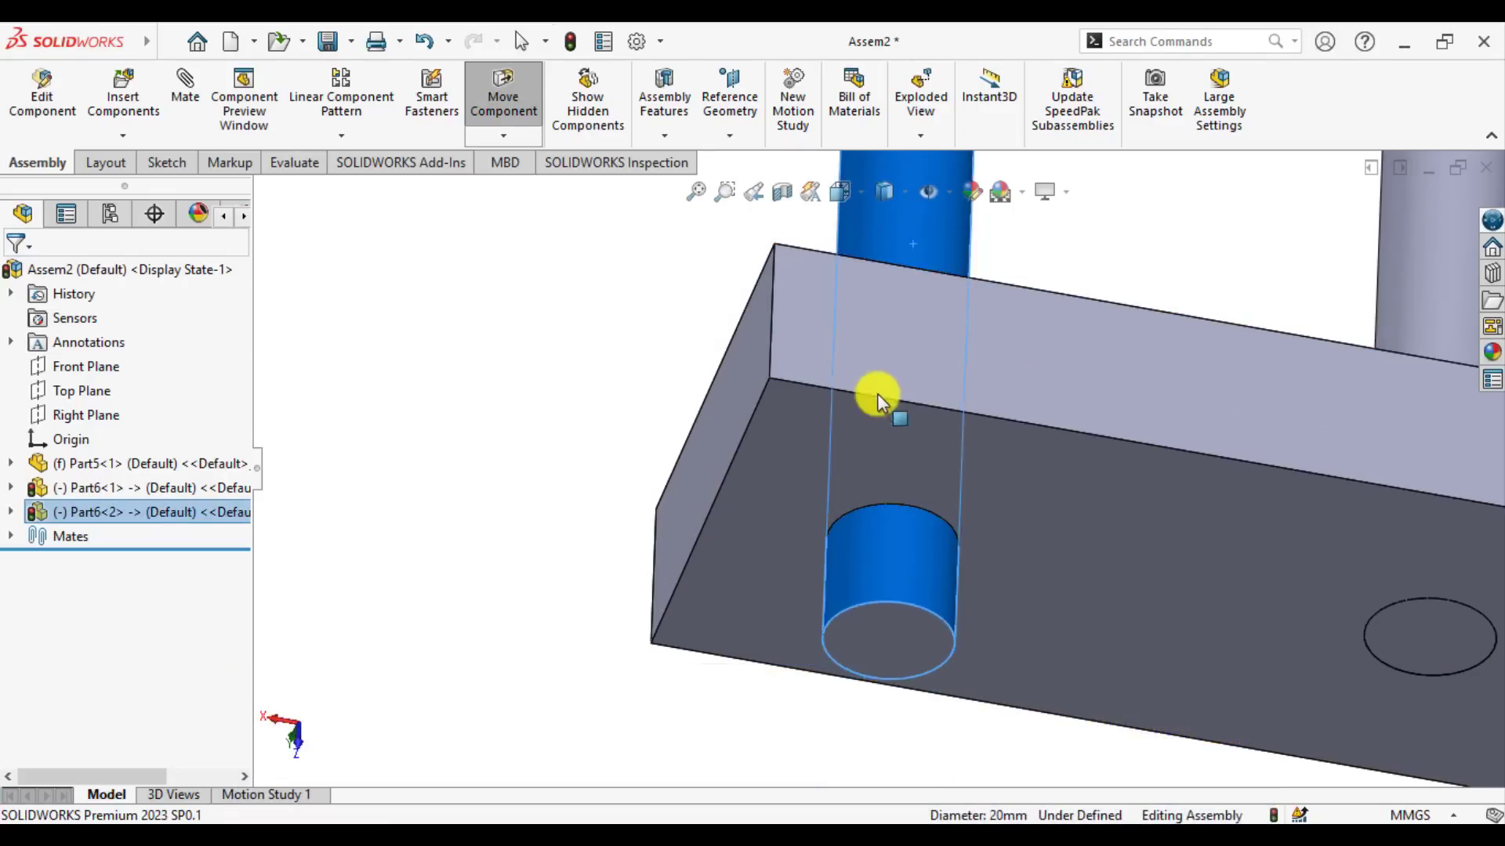
pyautogui.press('Escape')
pyautogui.click(563, 424)
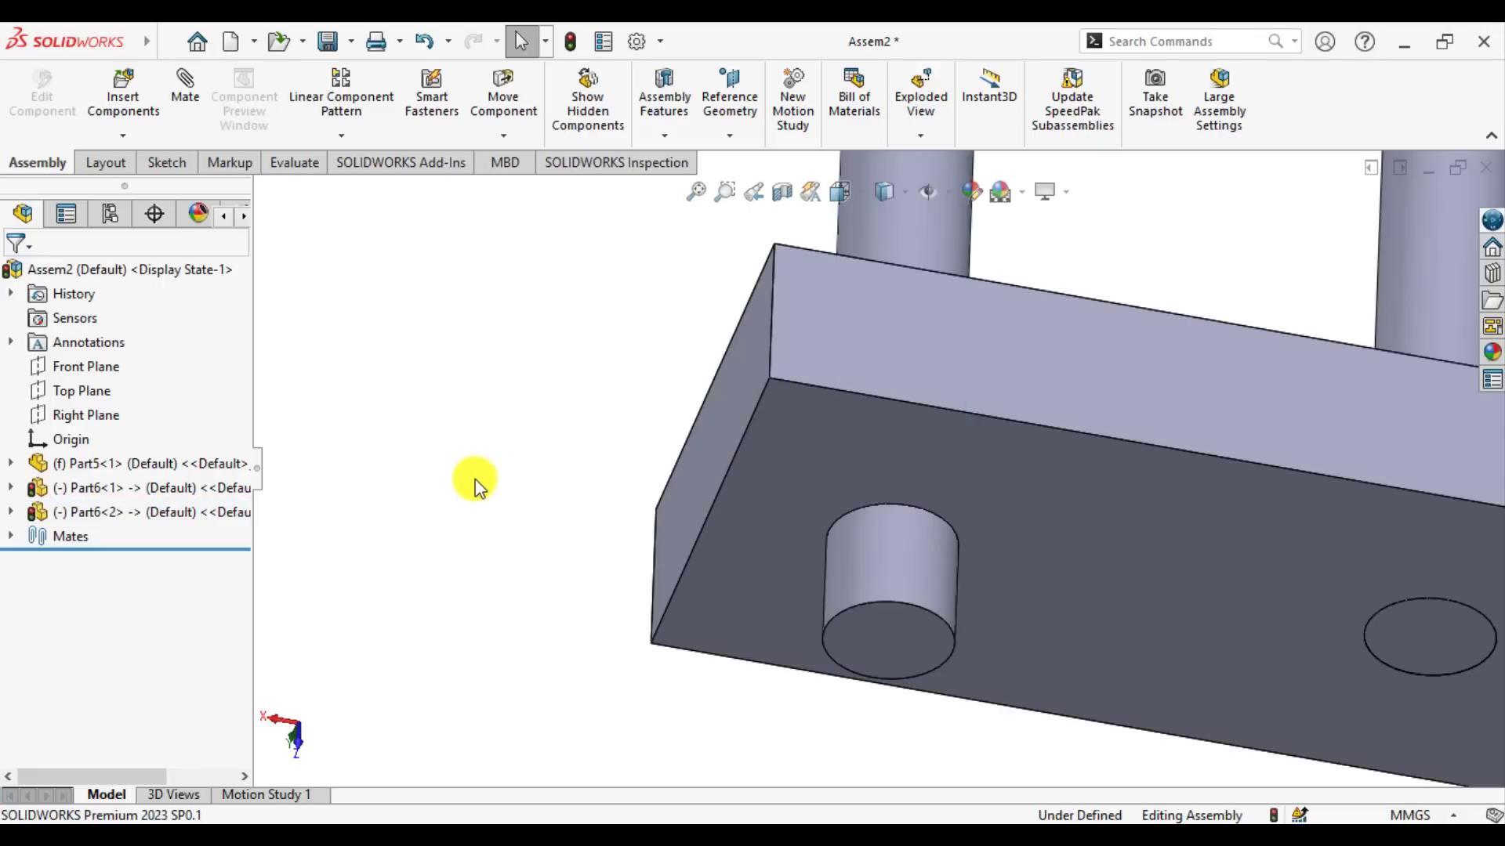
# Step: Add a coincident SmartMate between the lower end face of pin Part6<2> and the underside of the block
pyautogui.click(869, 658)
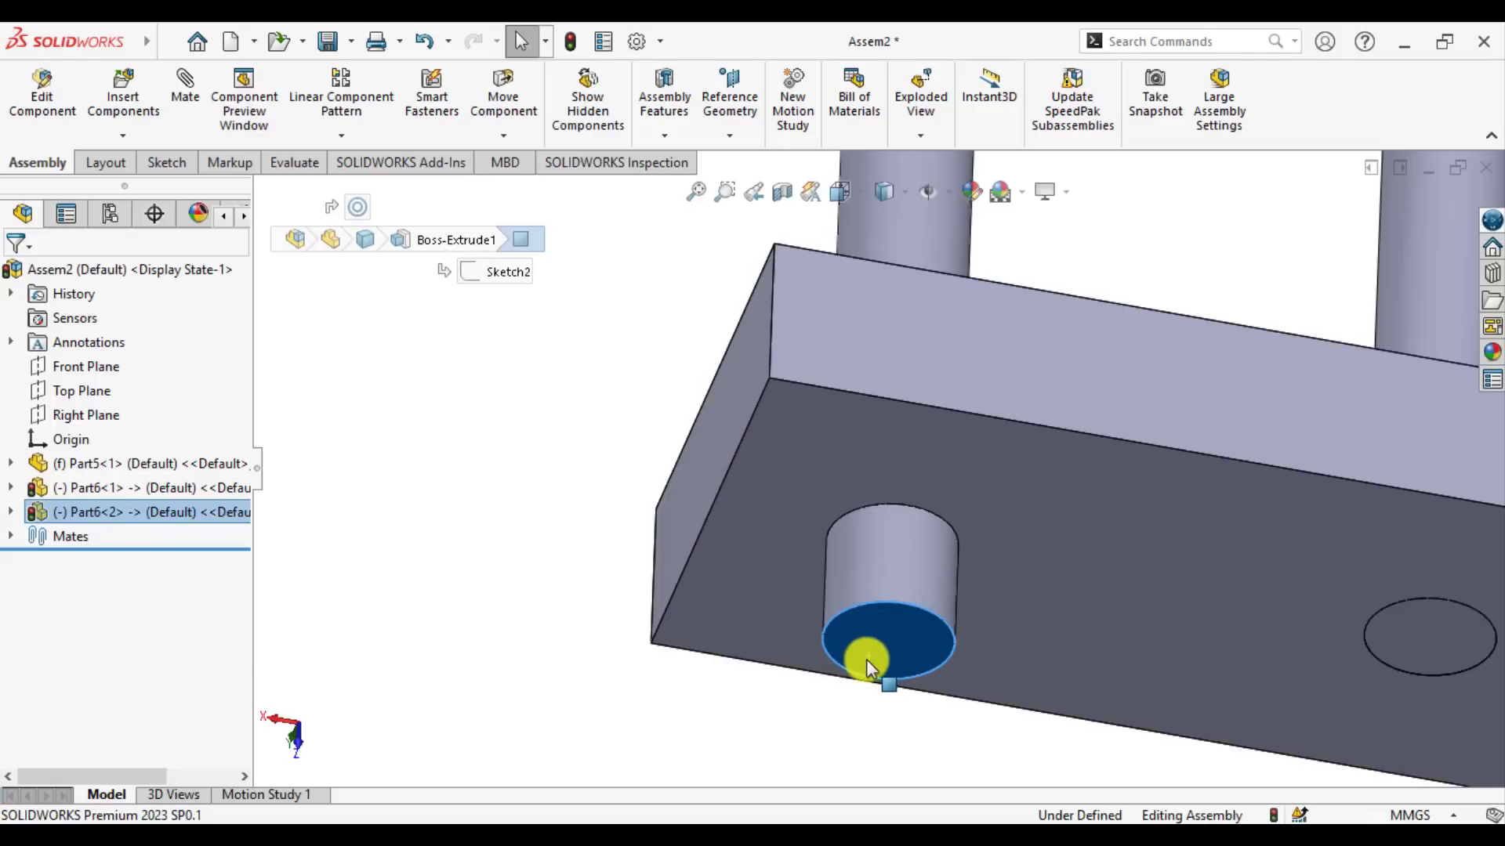
pyautogui.keyDown('alt'); pyautogui.moveTo(866, 660); pyautogui.dragTo(898, 684); pyautogui.keyUp('alt')
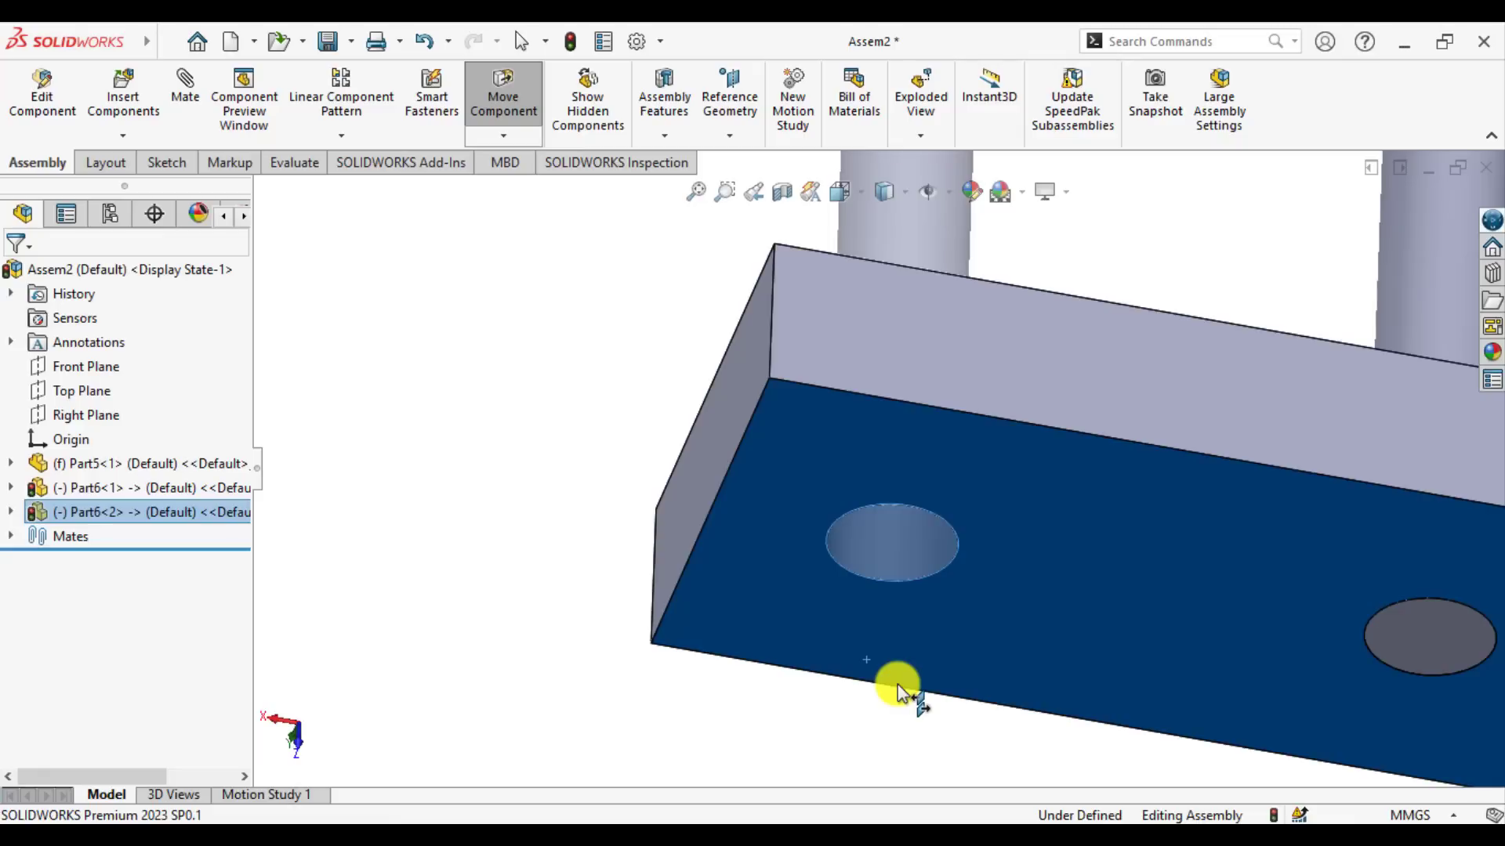
pyautogui.keyDown('alt'); pyautogui.moveTo(897, 684); pyautogui.dragTo(899, 683); pyautogui.keyUp('alt')
pyautogui.click(1152, 719)
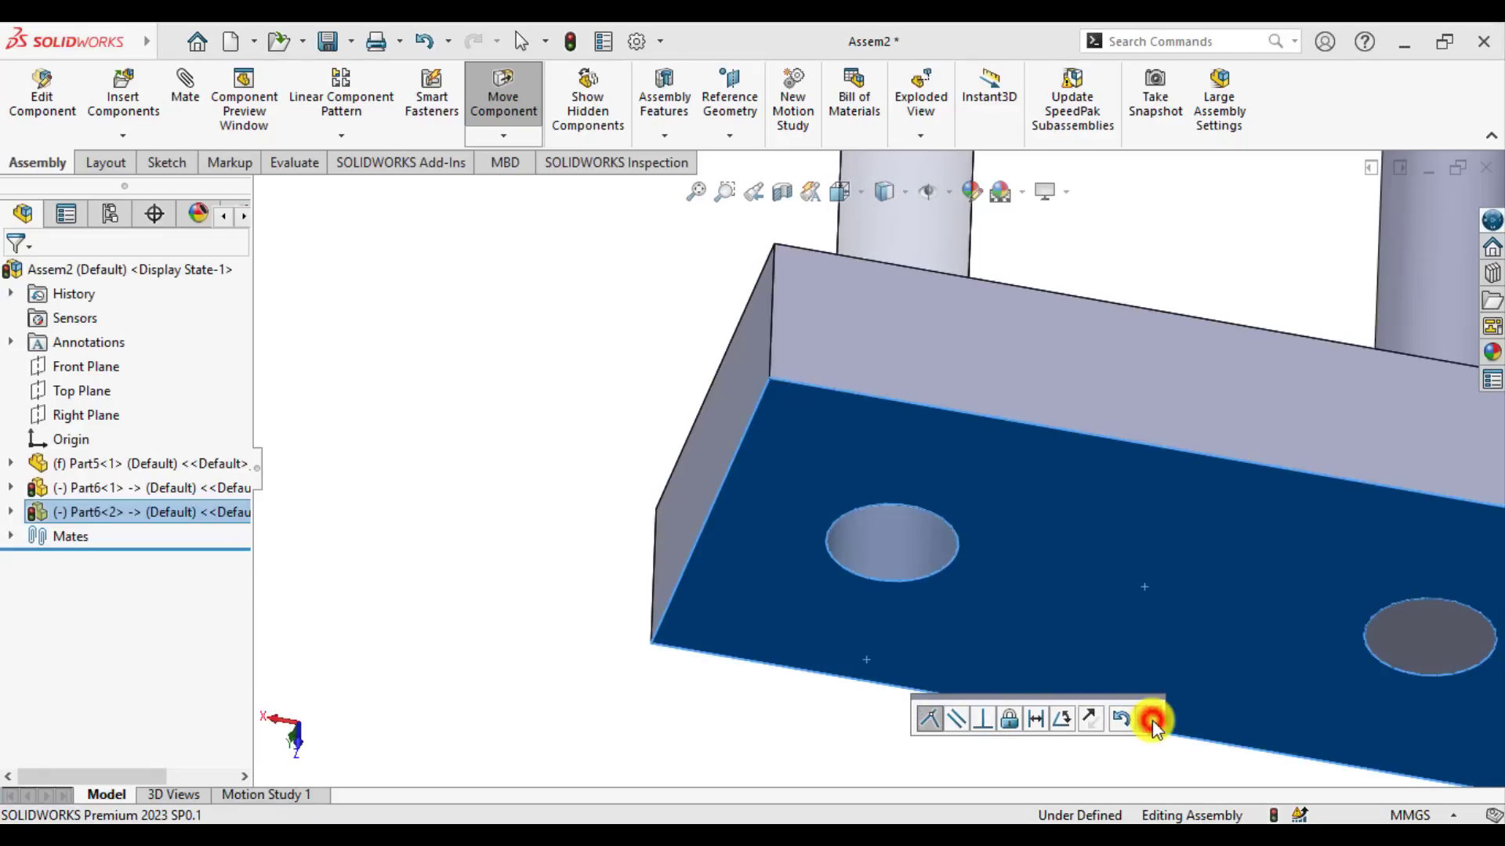
pyautogui.click(497, 394)
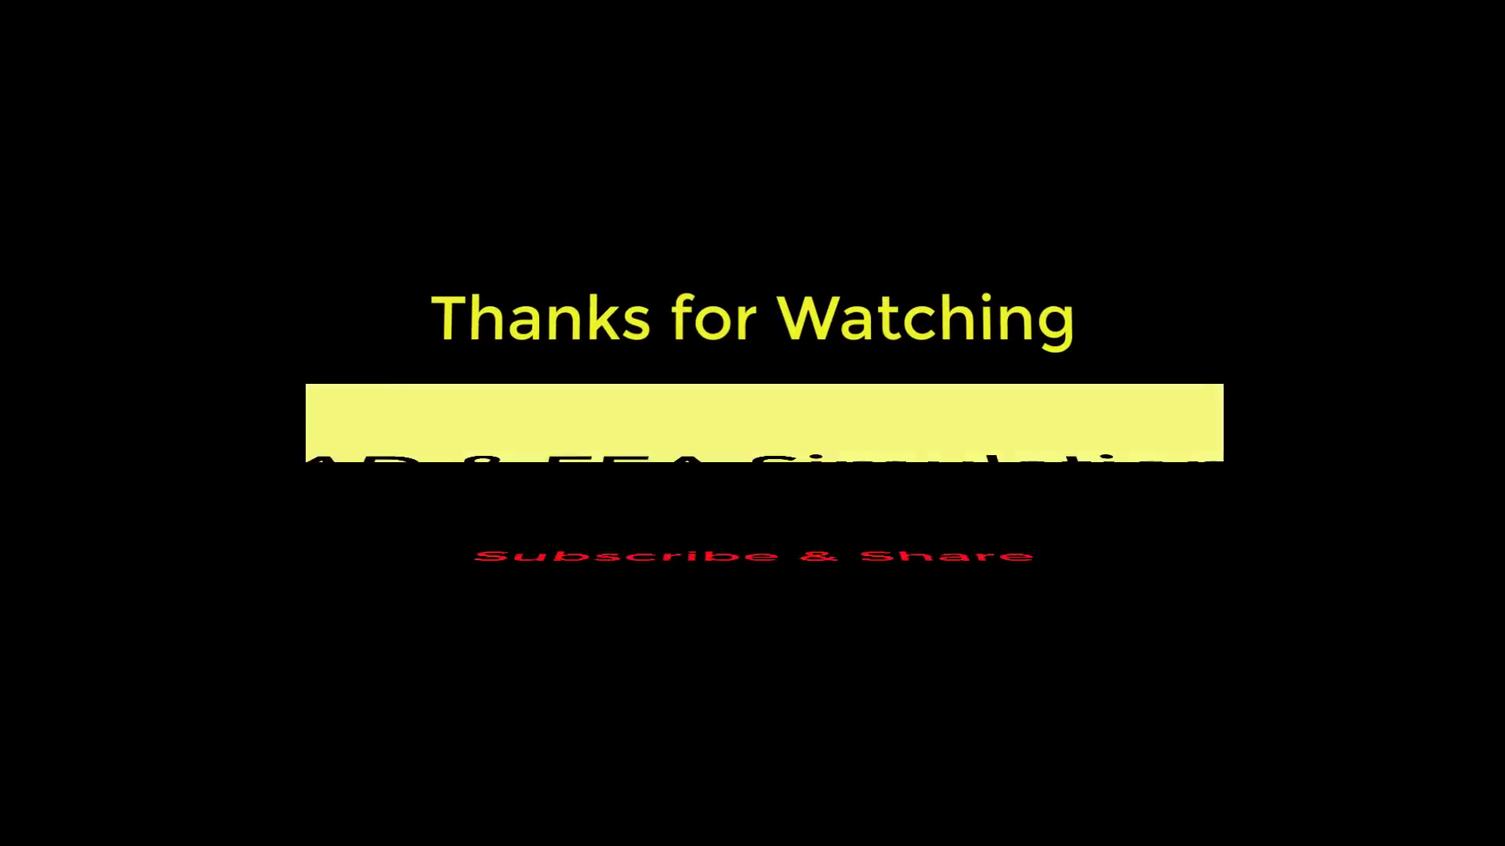